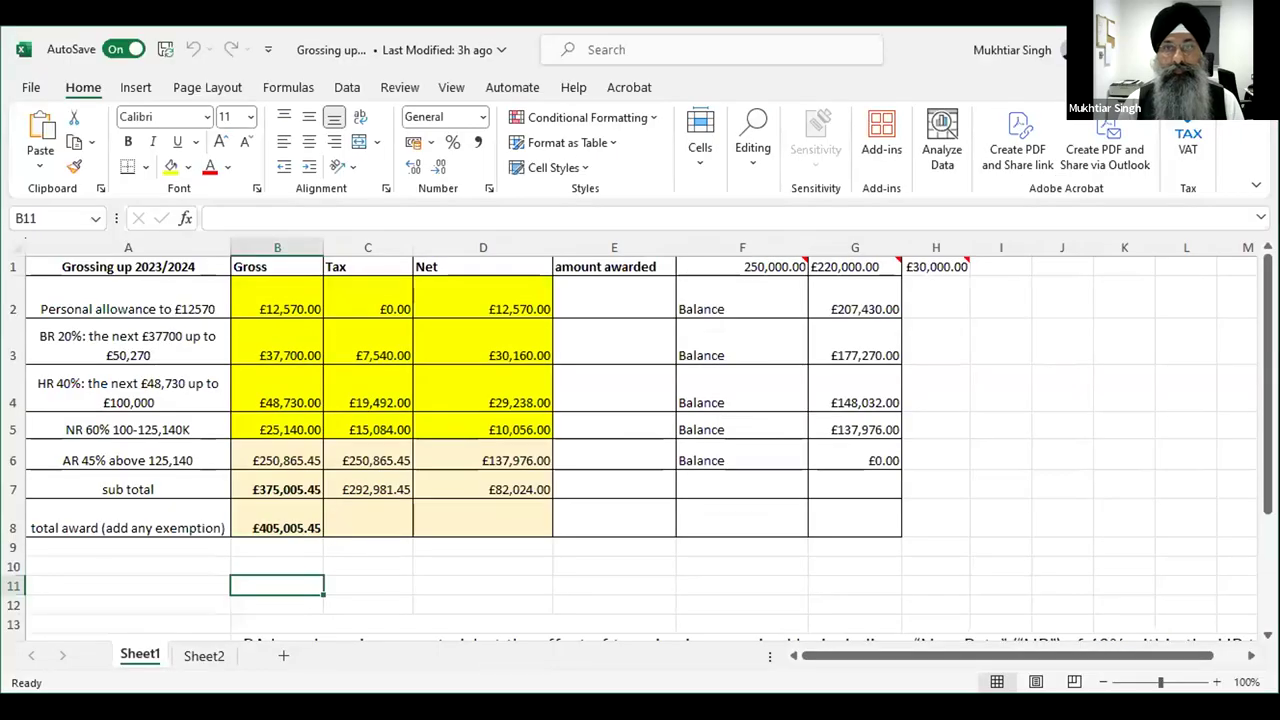
left_click(124, 587)
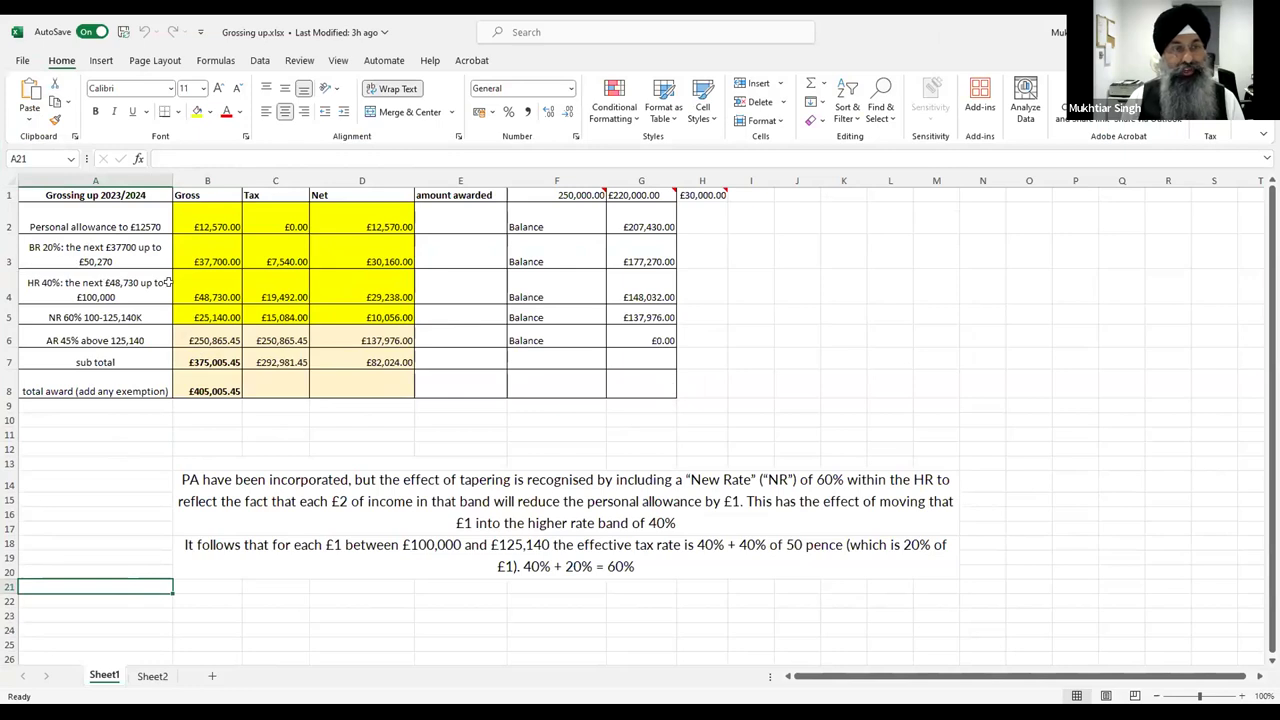
left_click(44, 319)
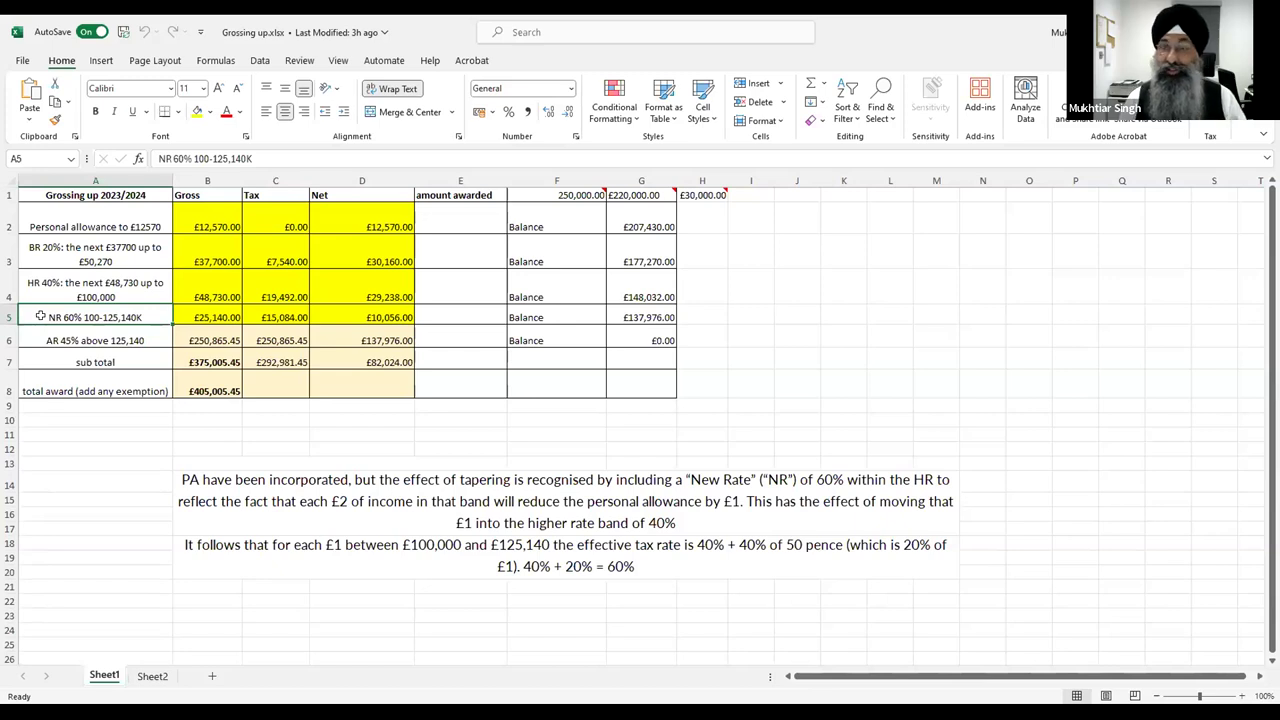
left_click(43, 340)
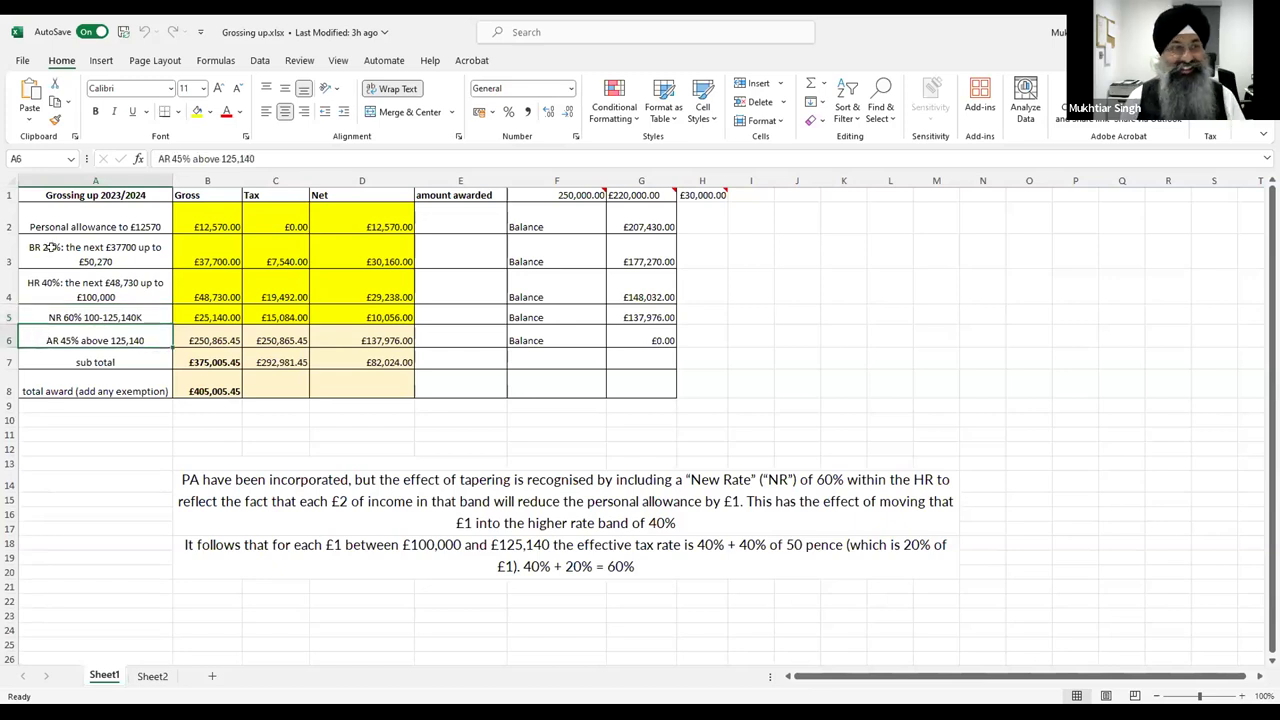
left_click(144, 421)
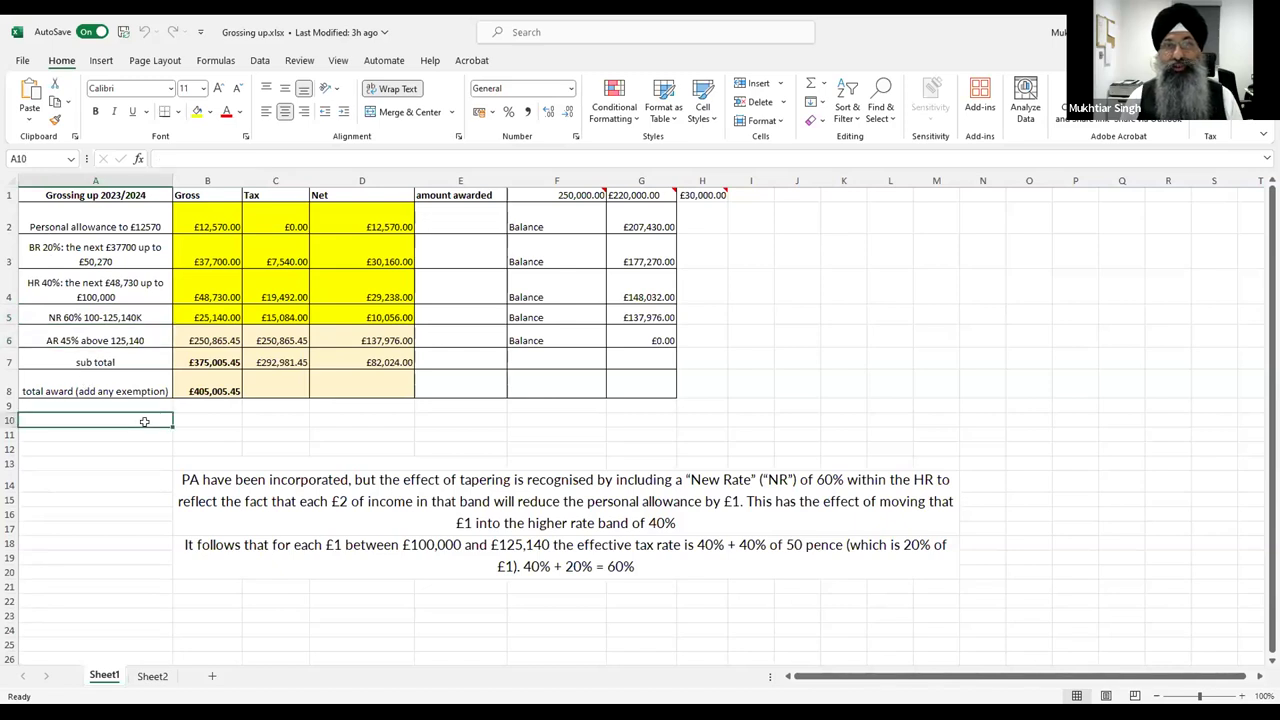
- Set the amount awarded in cell F1 to 300,000
left_click(575, 195)
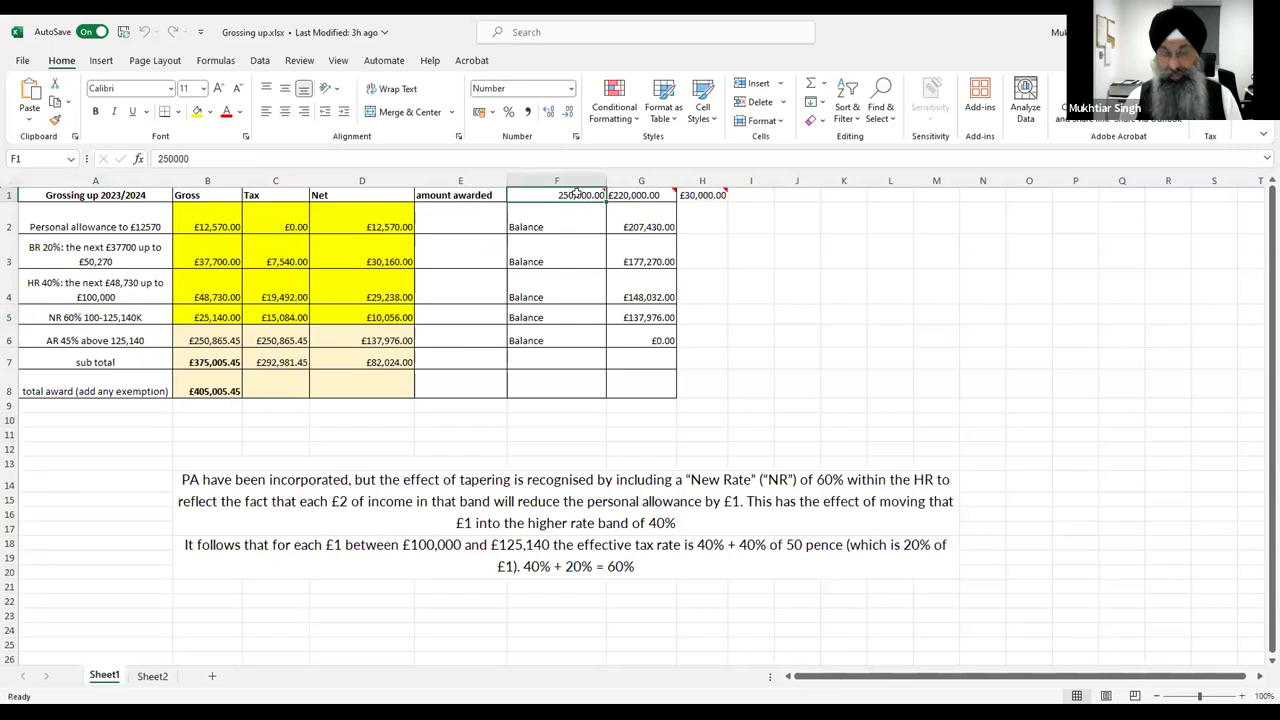
type("300,000")
key("Tab")
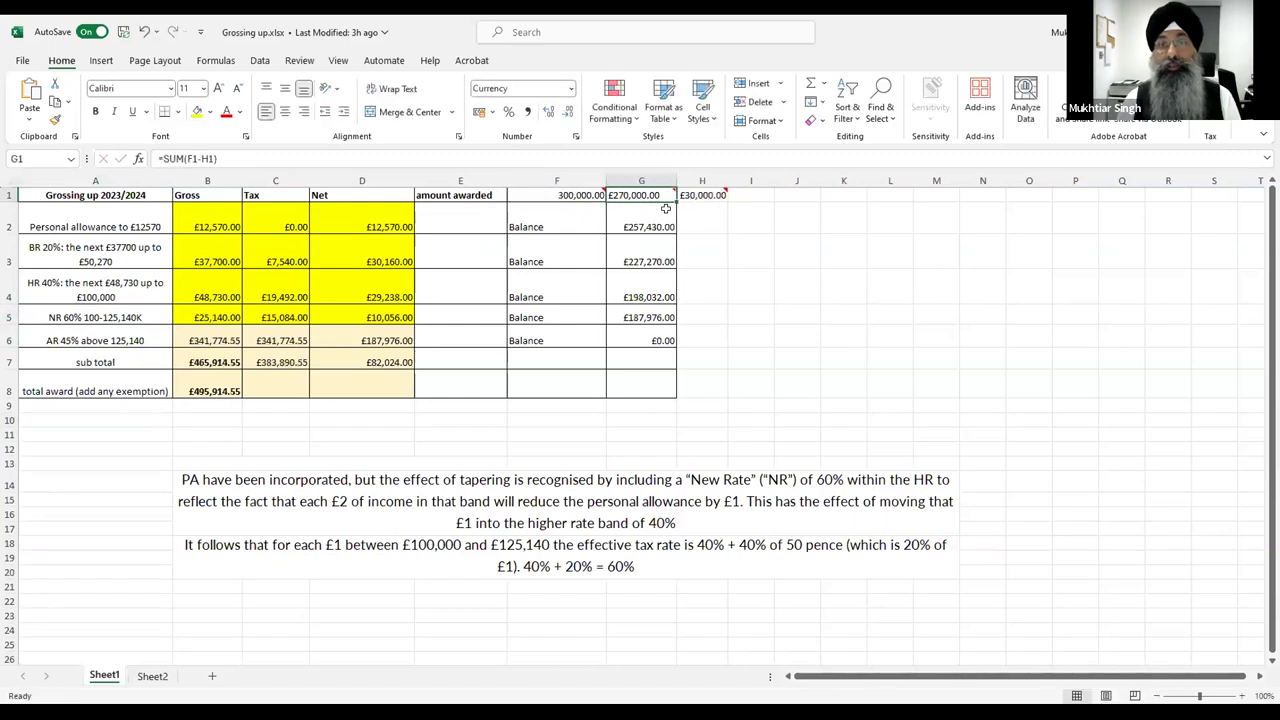
- Examine the exemption in H1, the taxable award in G1, and how each tax band's net amount reduces the balance in column G
left_click(706, 195)
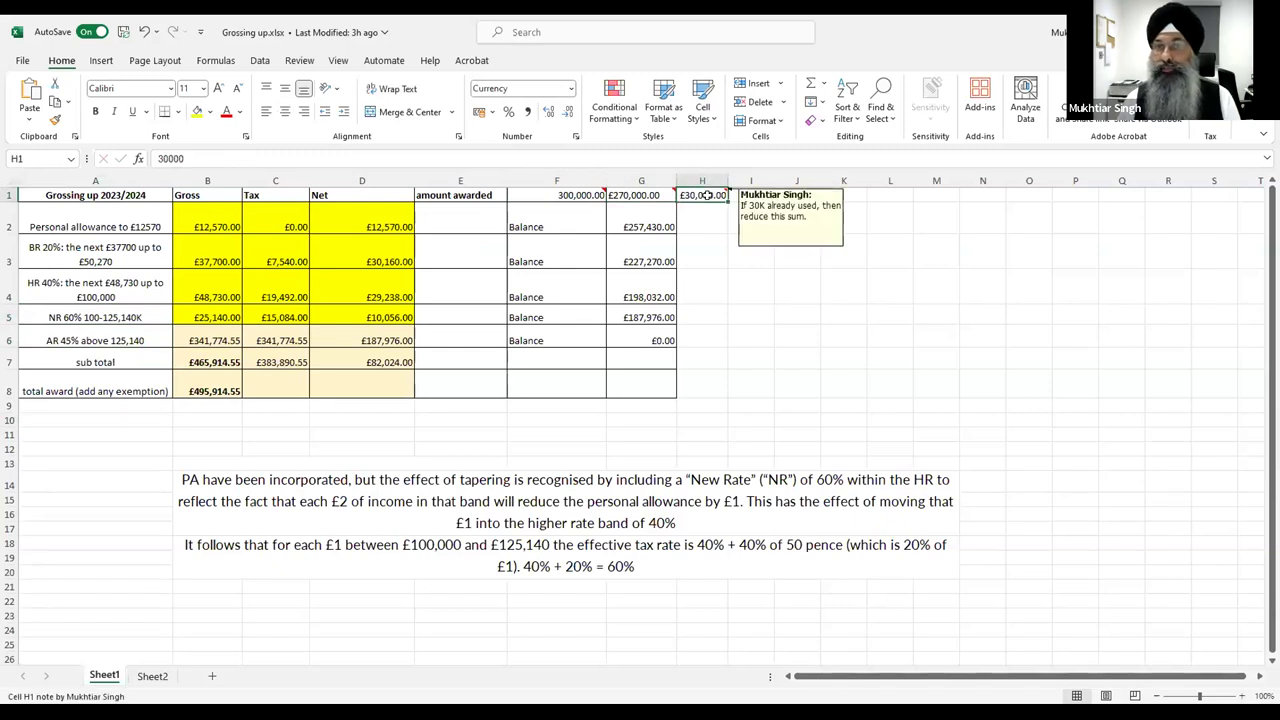
left_click(622, 196)
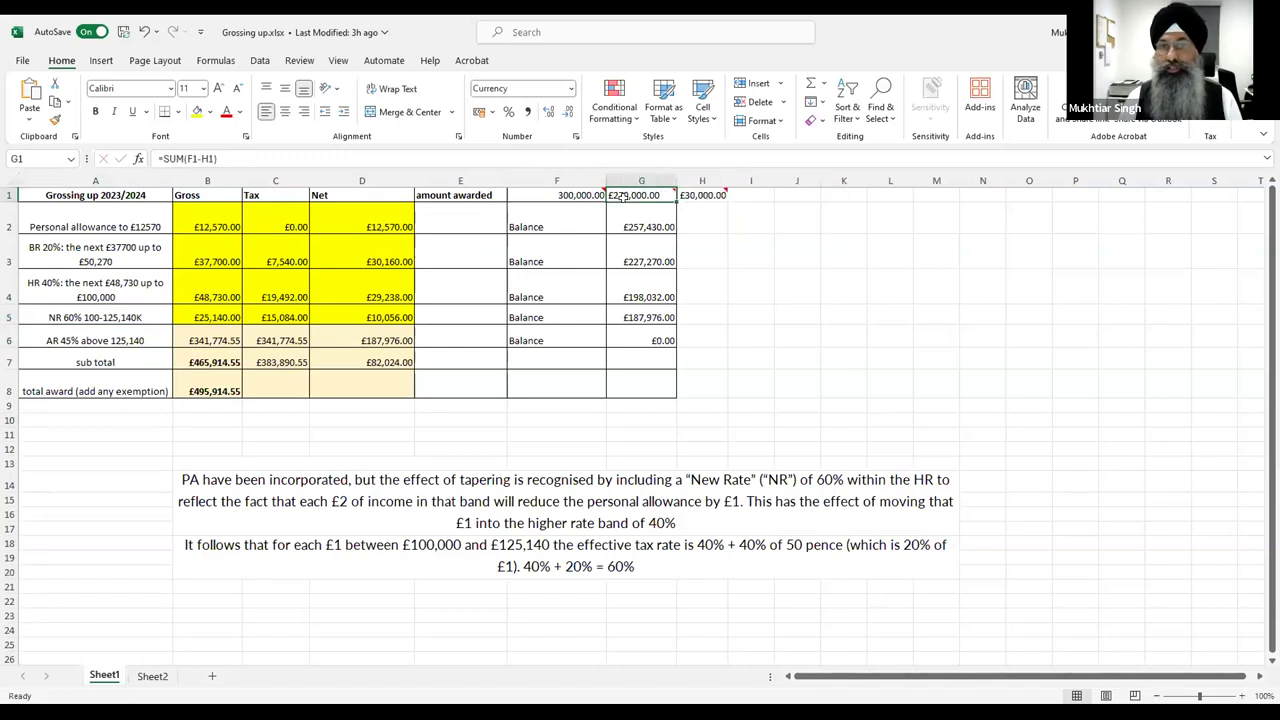
left_click(623, 223)
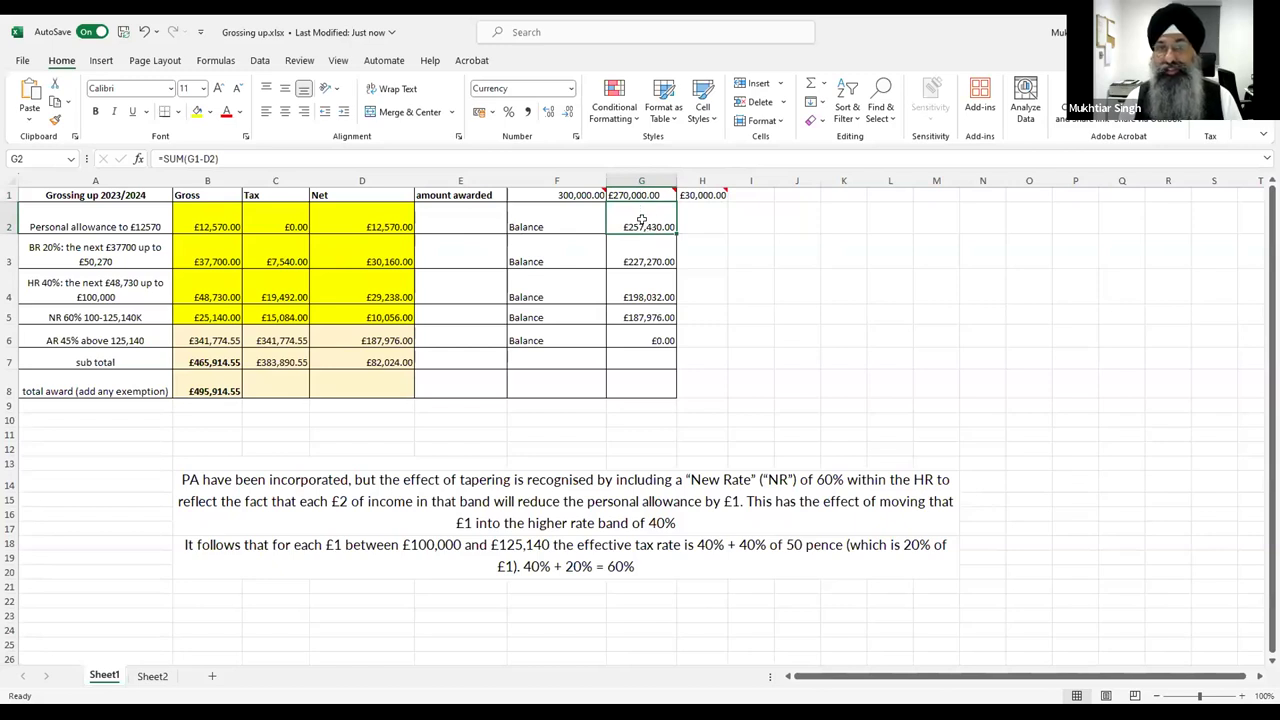
left_click(209, 229)
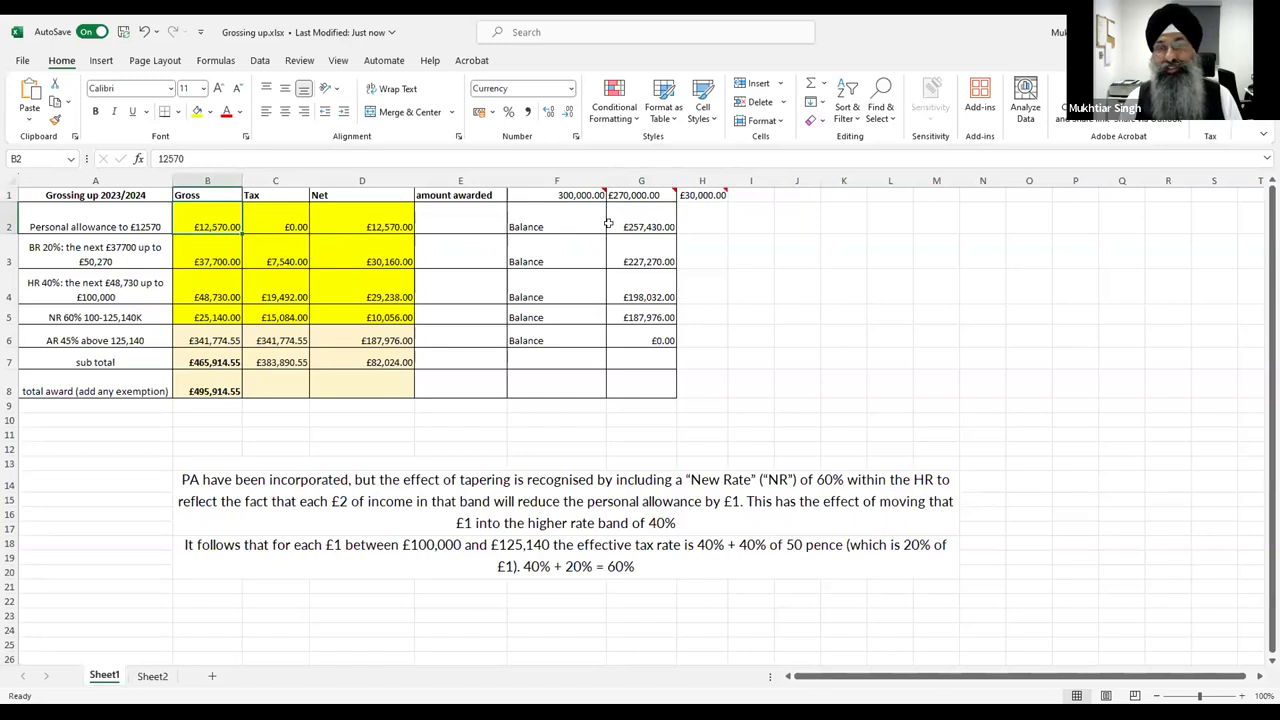
left_click(394, 227)
left_click(640, 230)
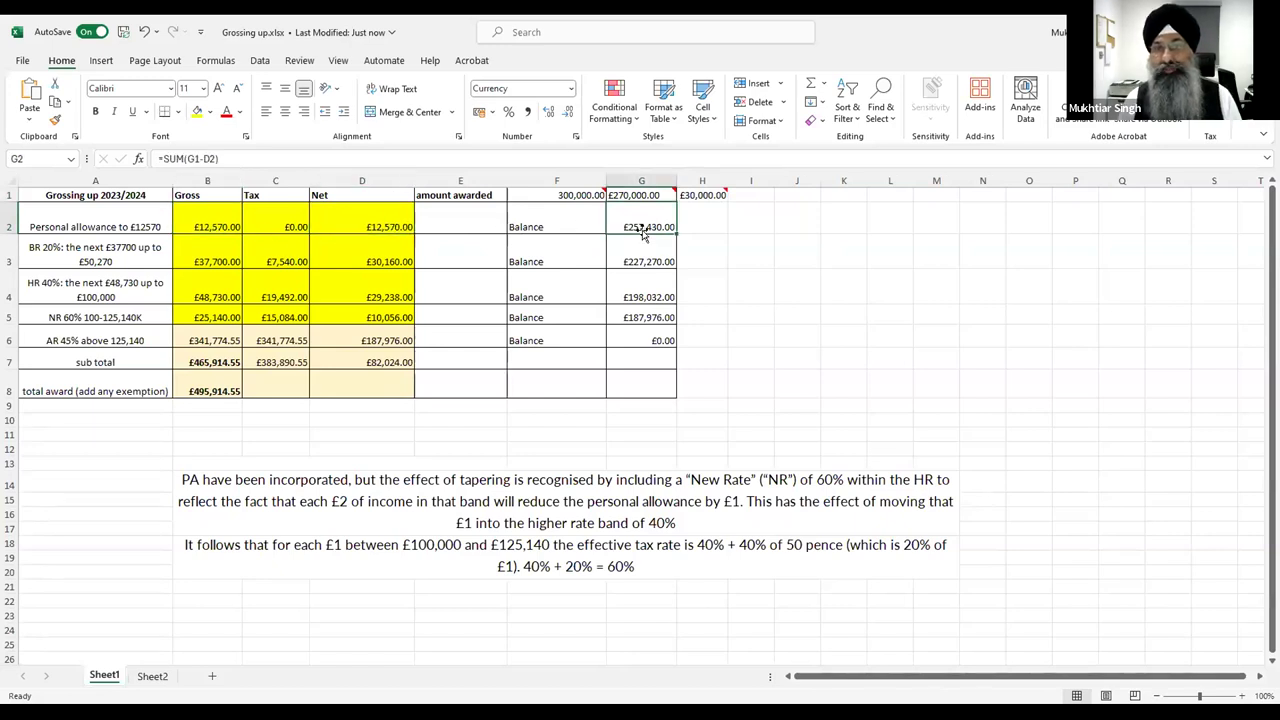
left_click(206, 263)
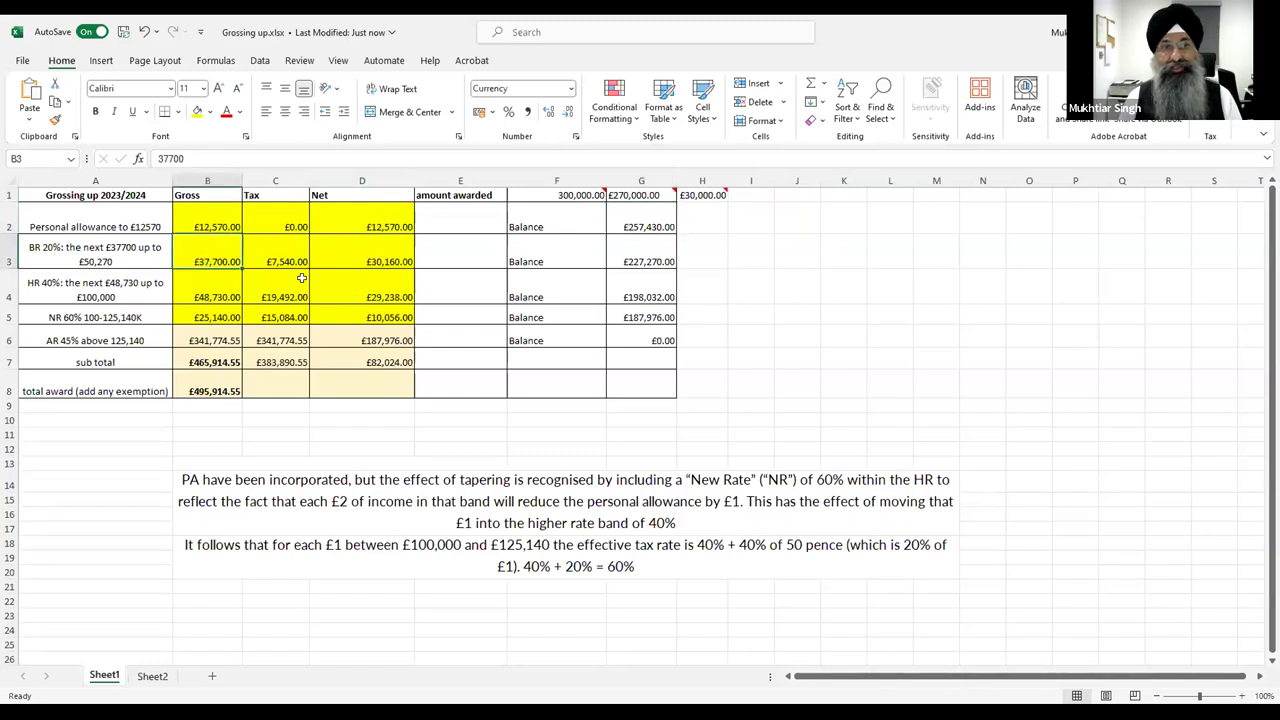
left_click(274, 262)
left_click(369, 261)
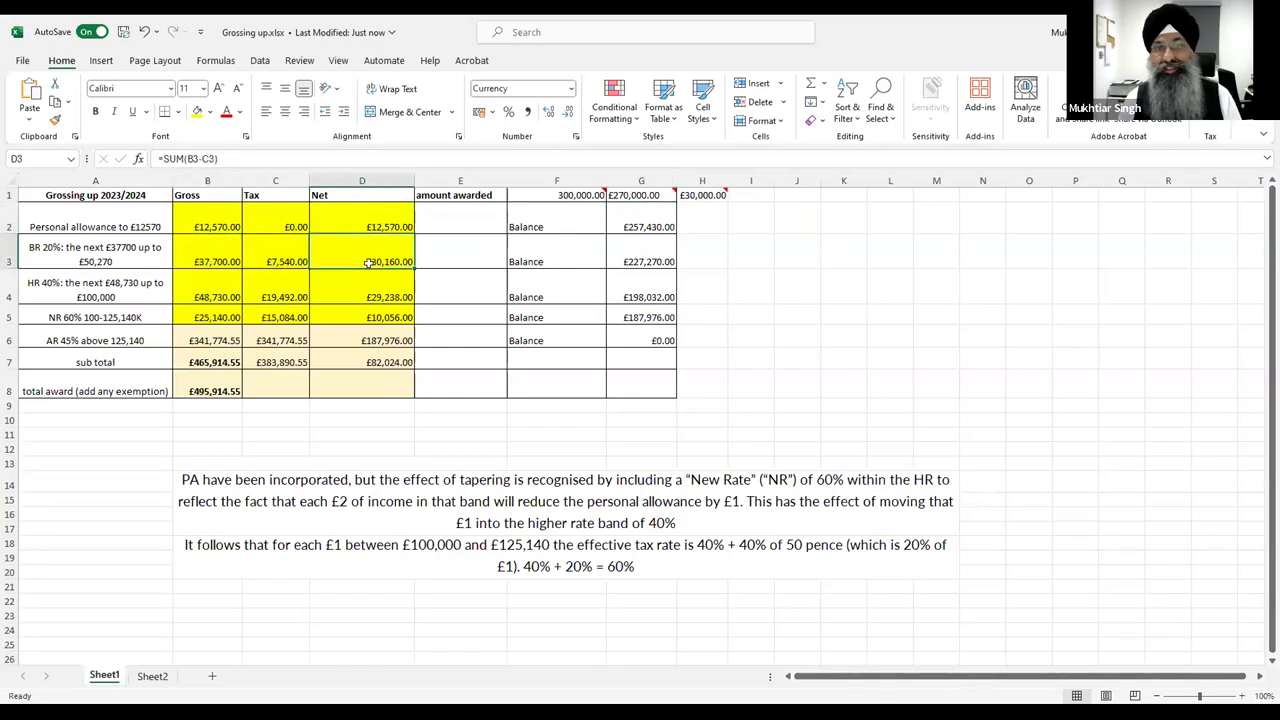
left_click(632, 259)
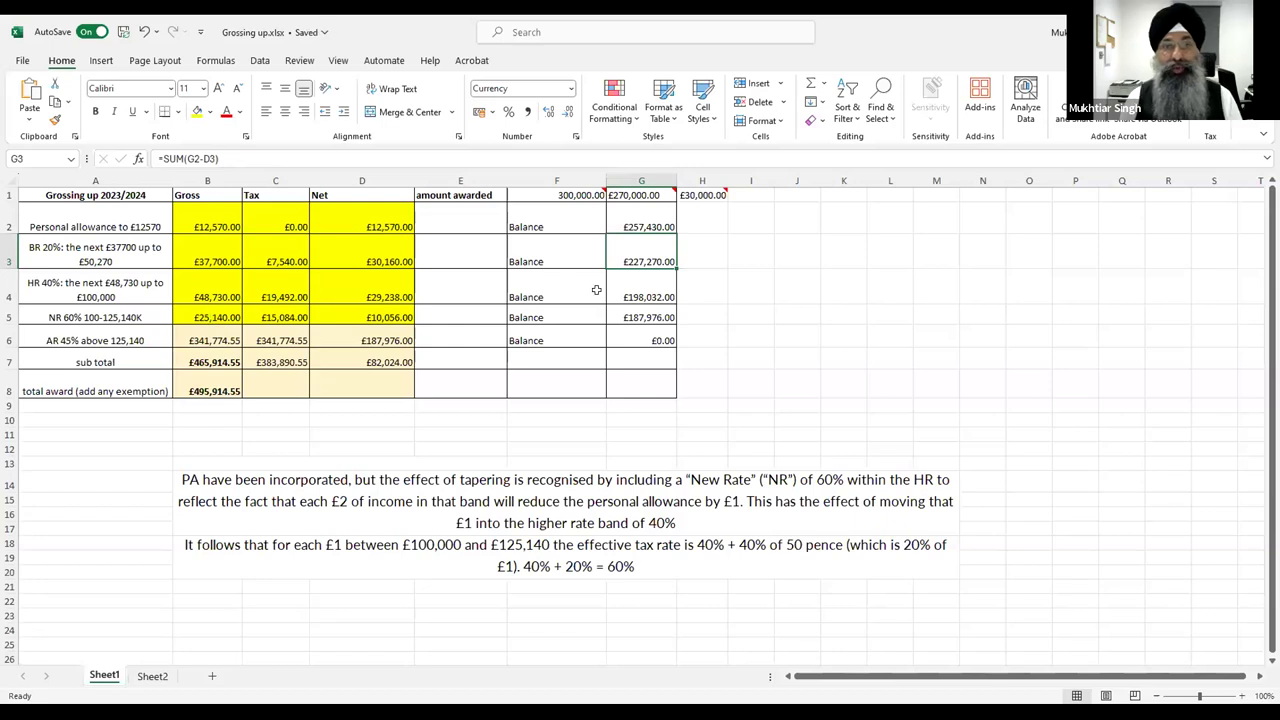
left_click(630, 317)
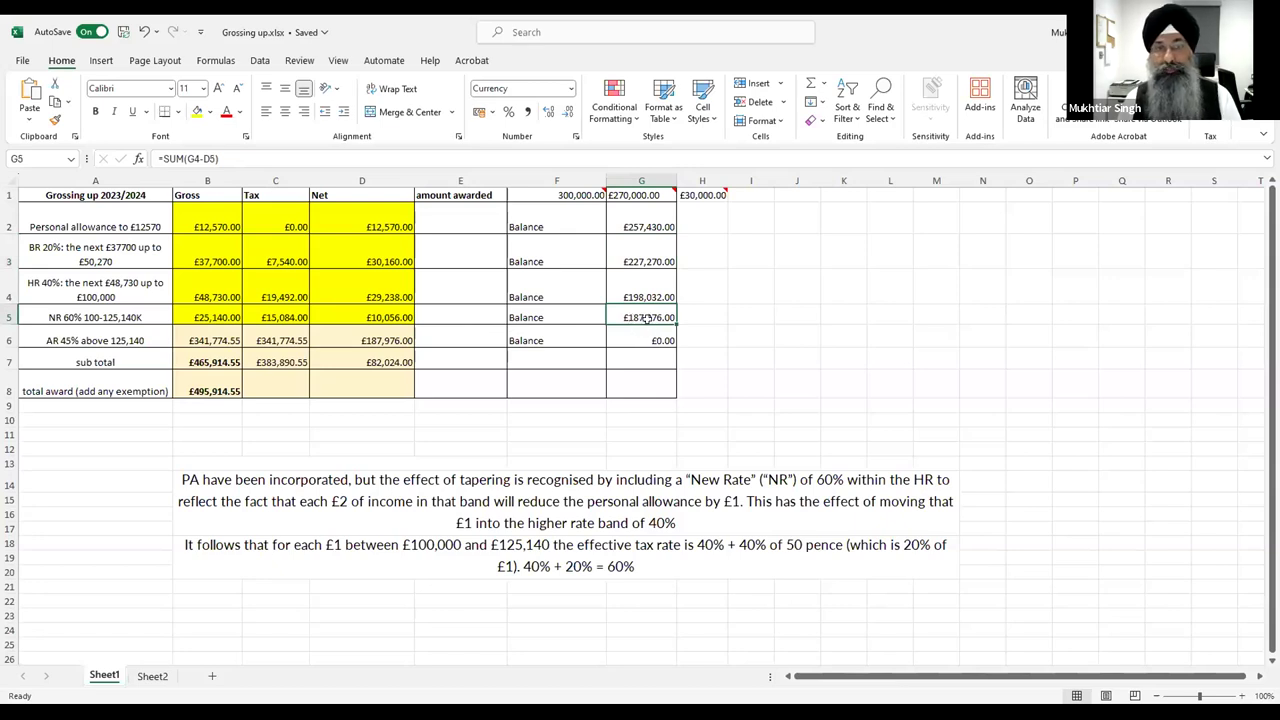
- Examine the net, tax and gross formulas of the AR 45% band, the gross sub total, and the total award including the exemption
left_click(380, 341)
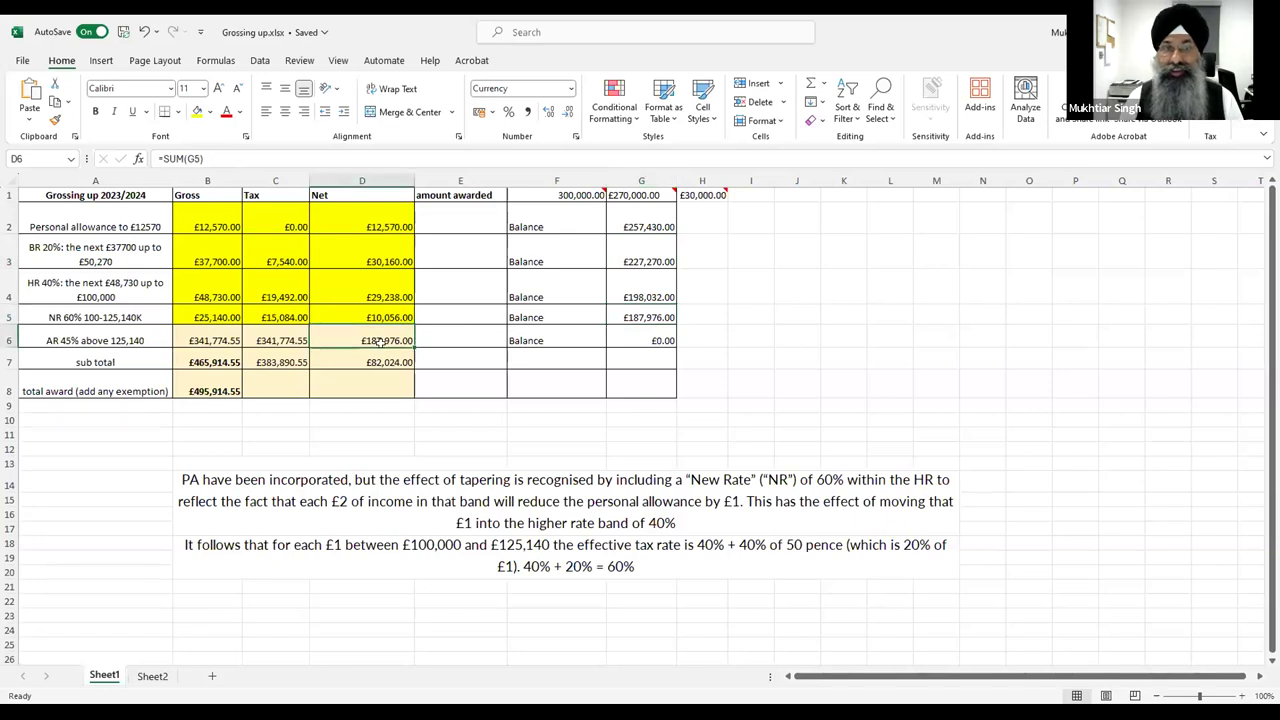
left_click(266, 341)
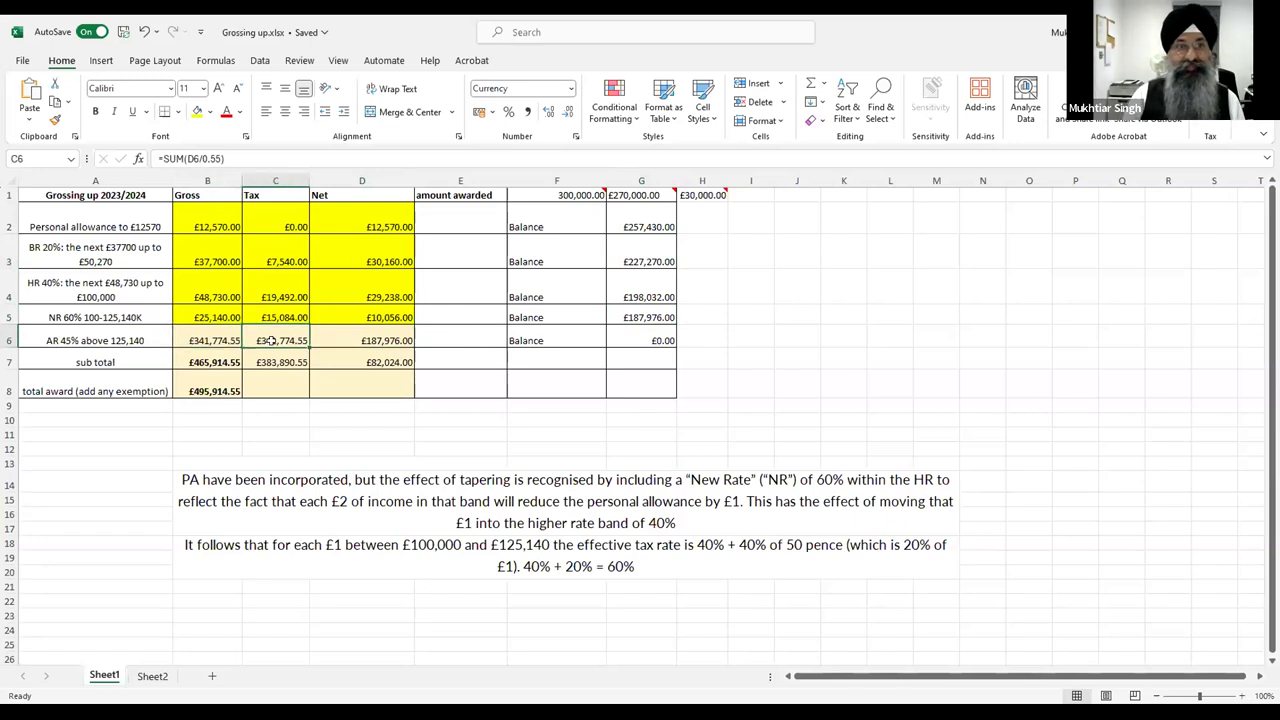
left_click(212, 340)
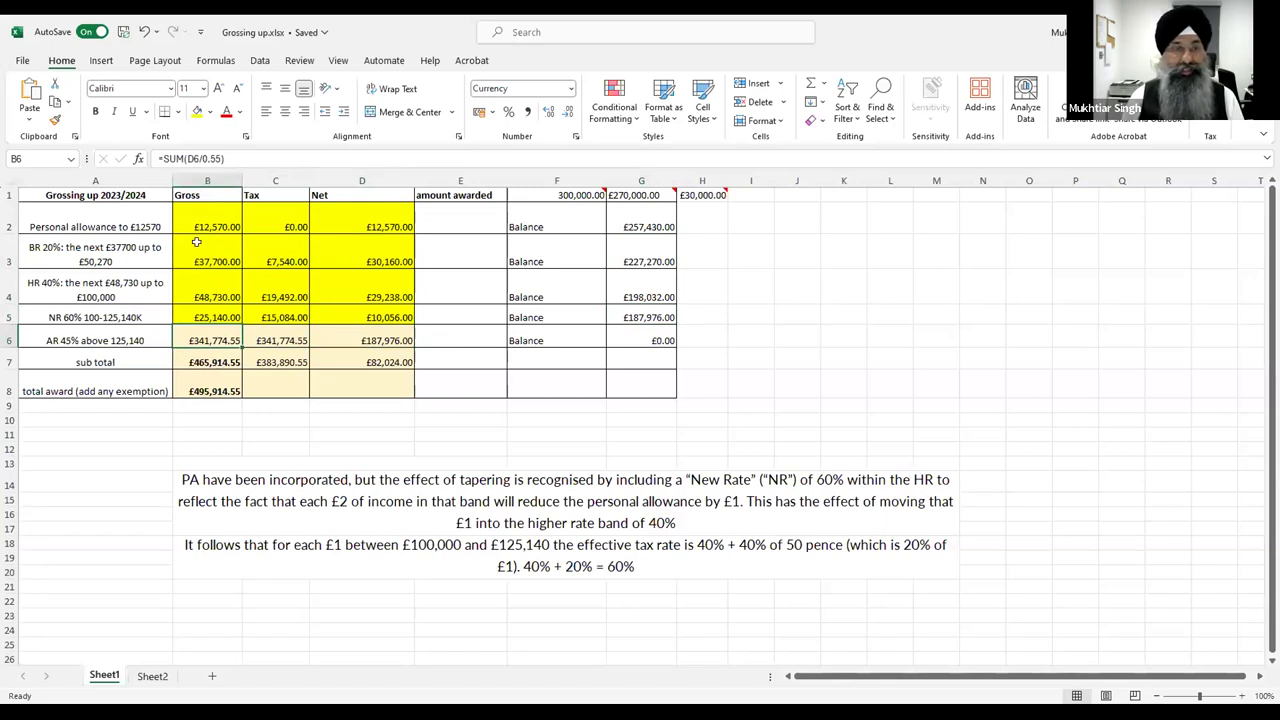
left_click(203, 362)
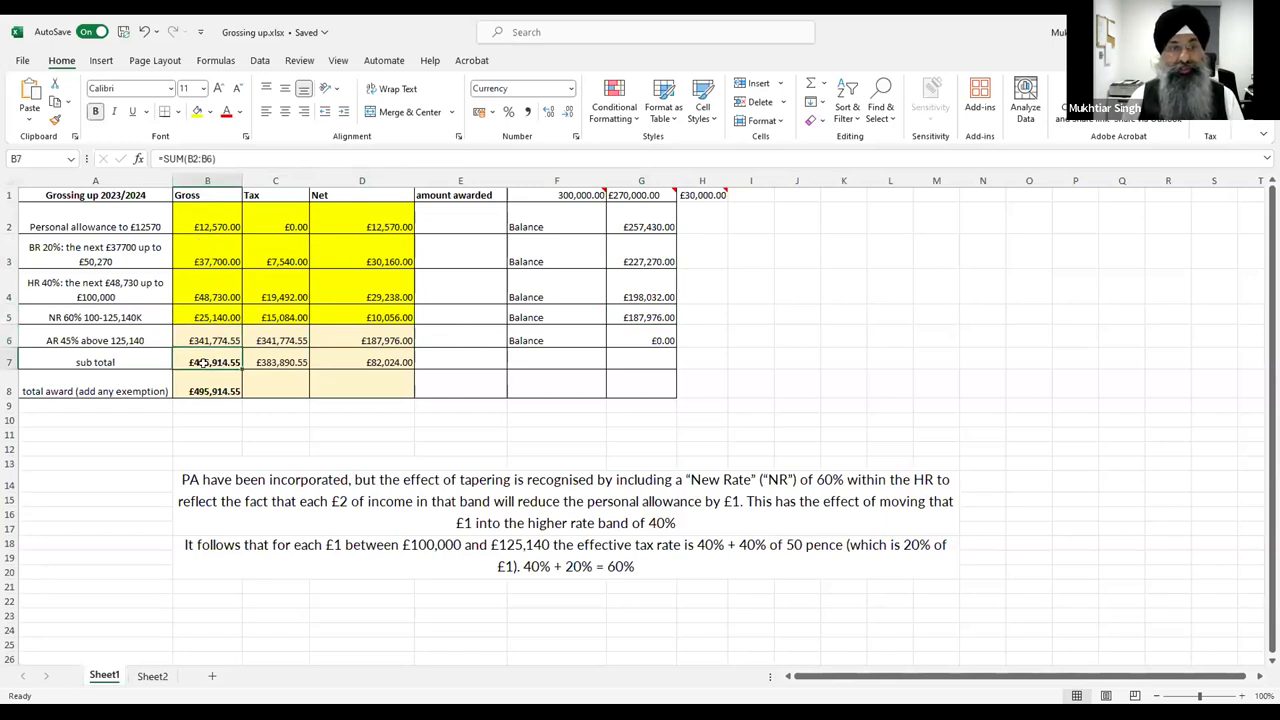
left_click(218, 391)
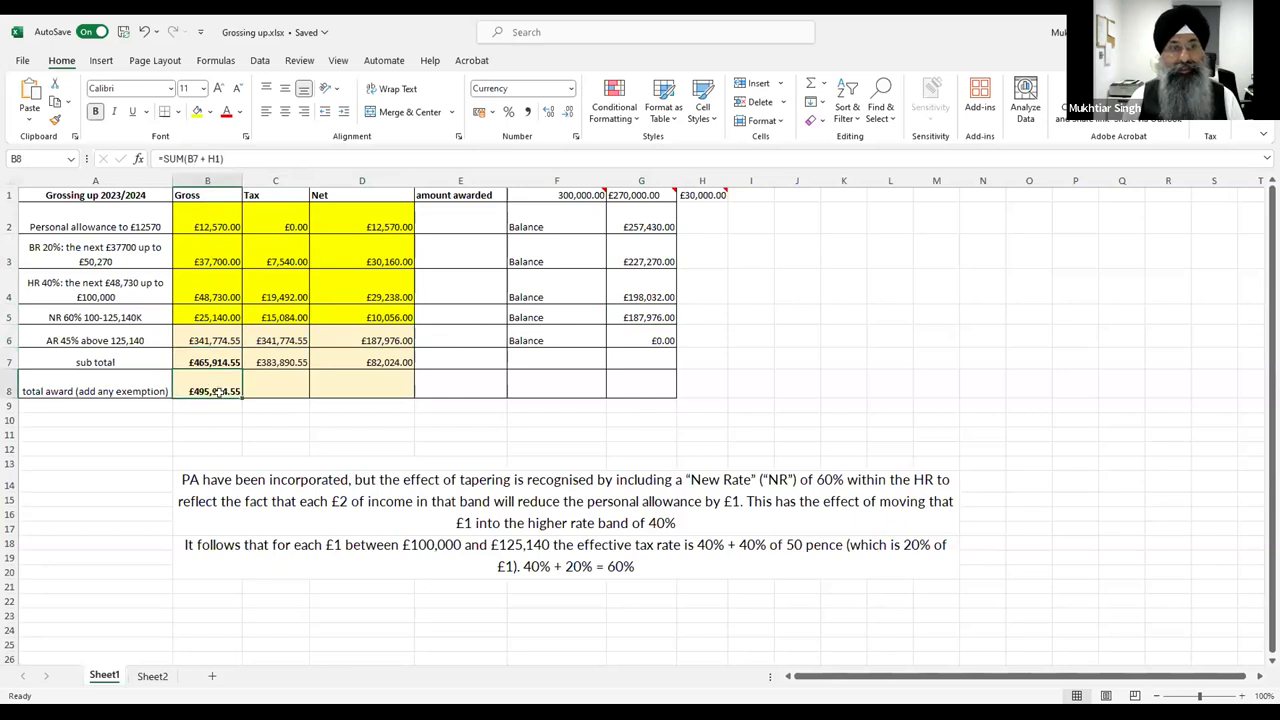
mouse_move(705, 195)
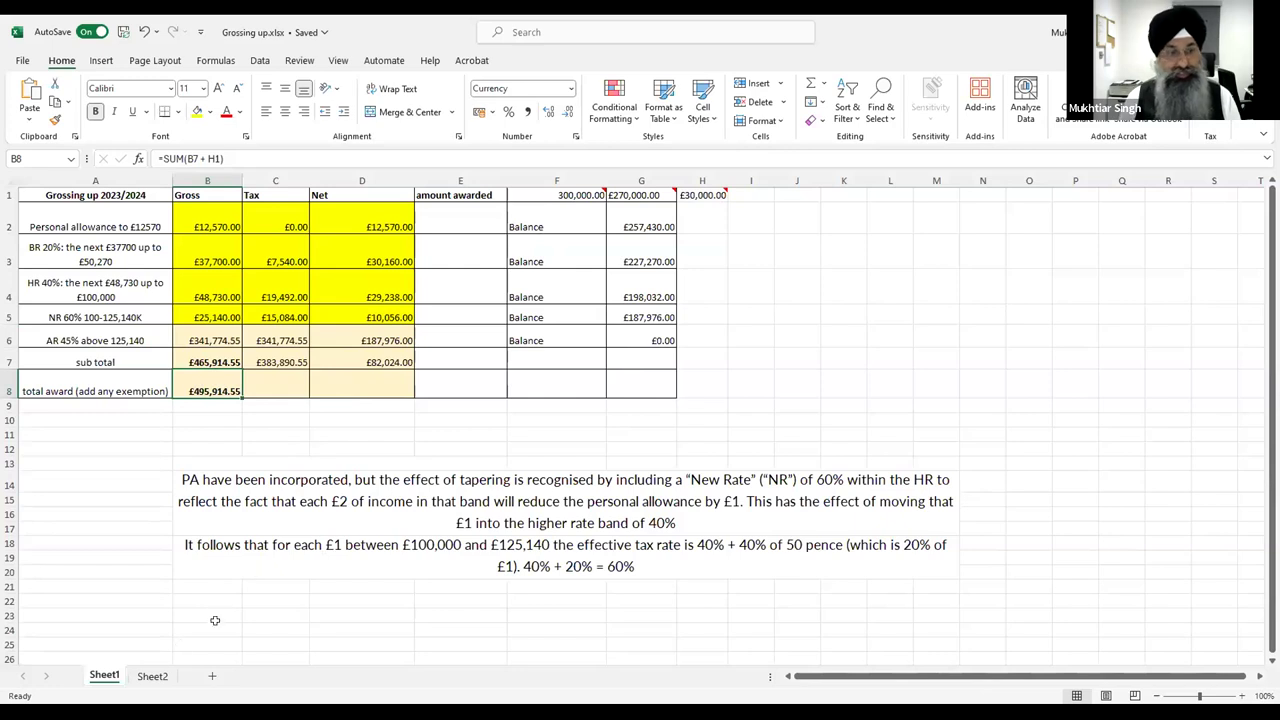
- On Sheet2, examine how other income uses up the allowance and basic rate band, and how the tribunal award is grossed up
left_click(151, 678)
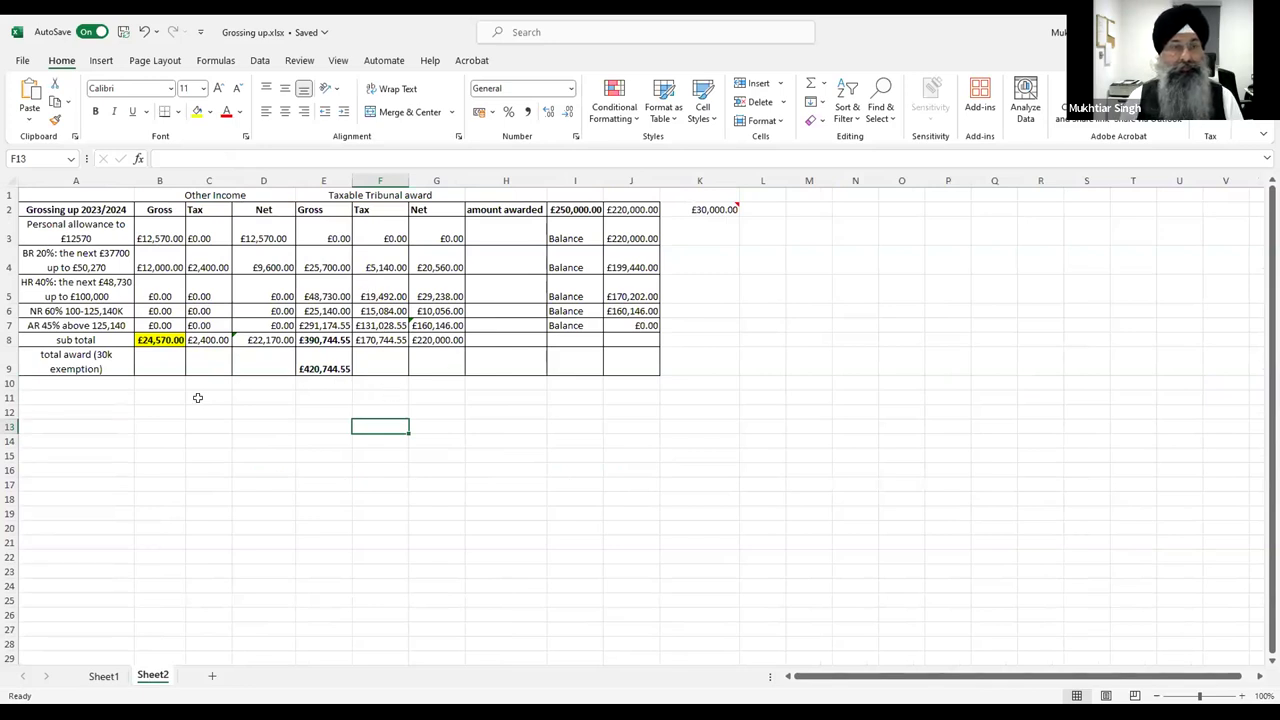
left_click(171, 341)
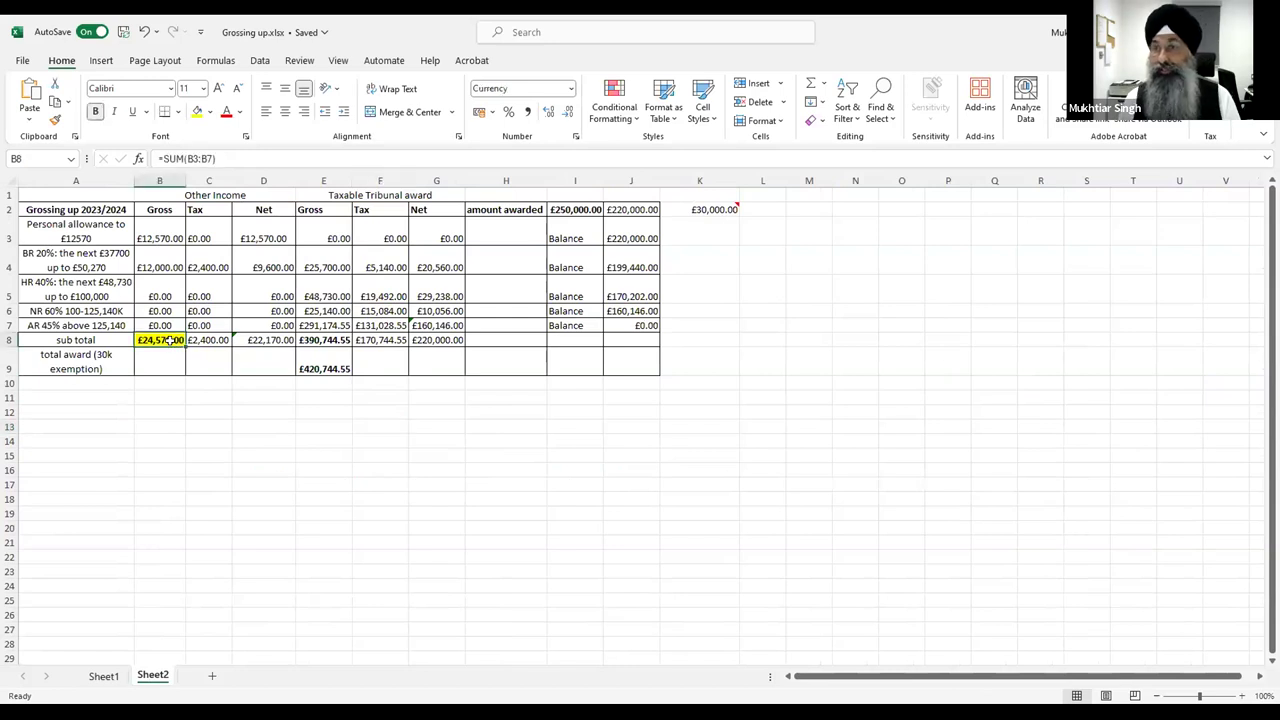
left_click(170, 234)
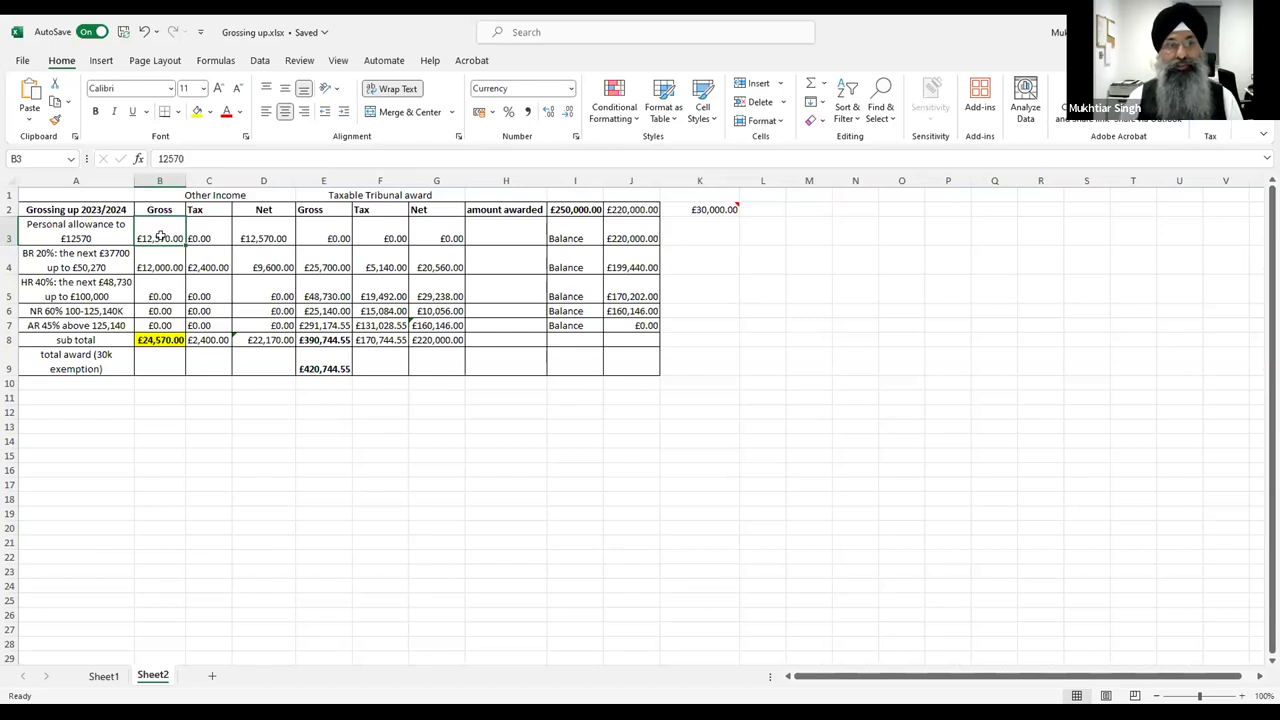
left_click(630, 236)
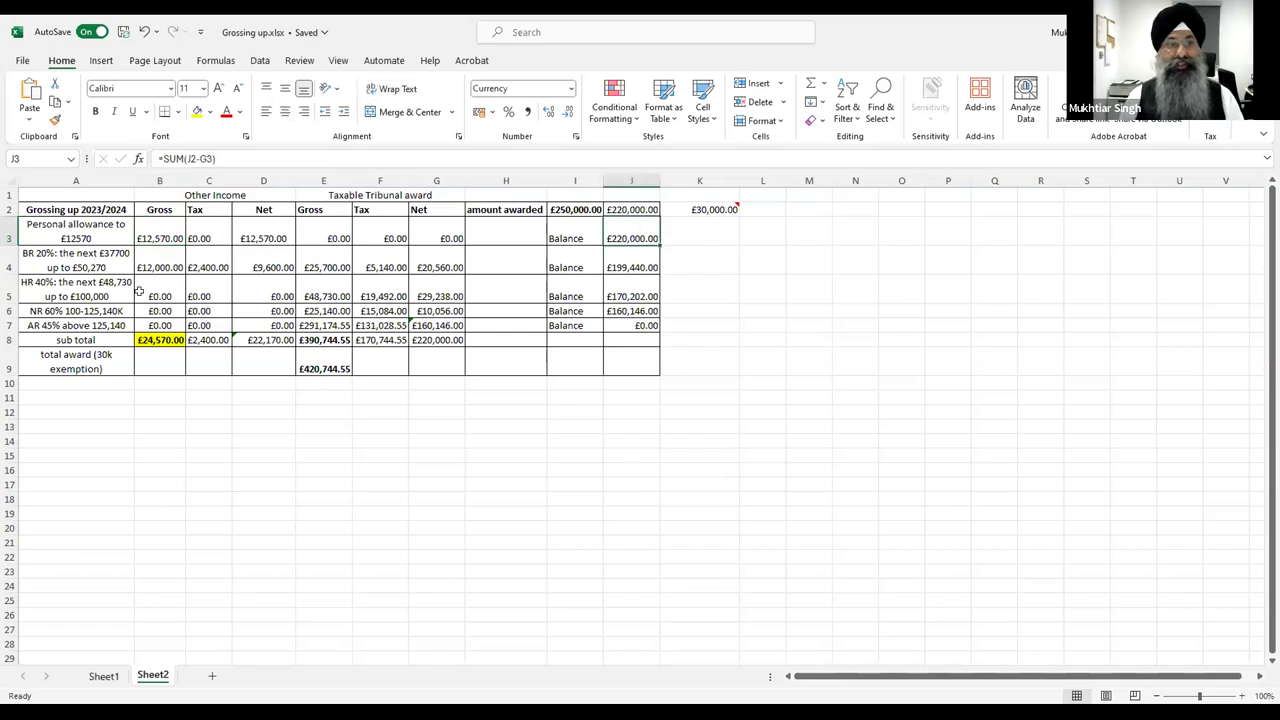
left_click(159, 265)
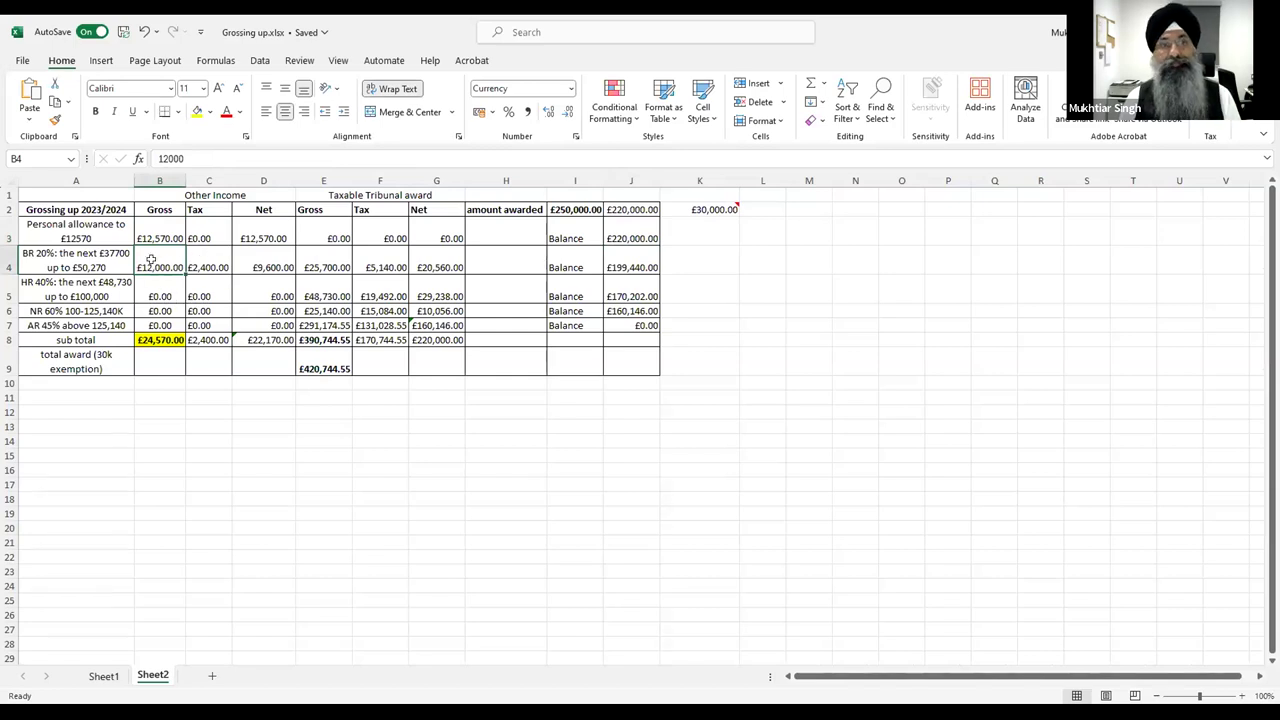
left_click(338, 268)
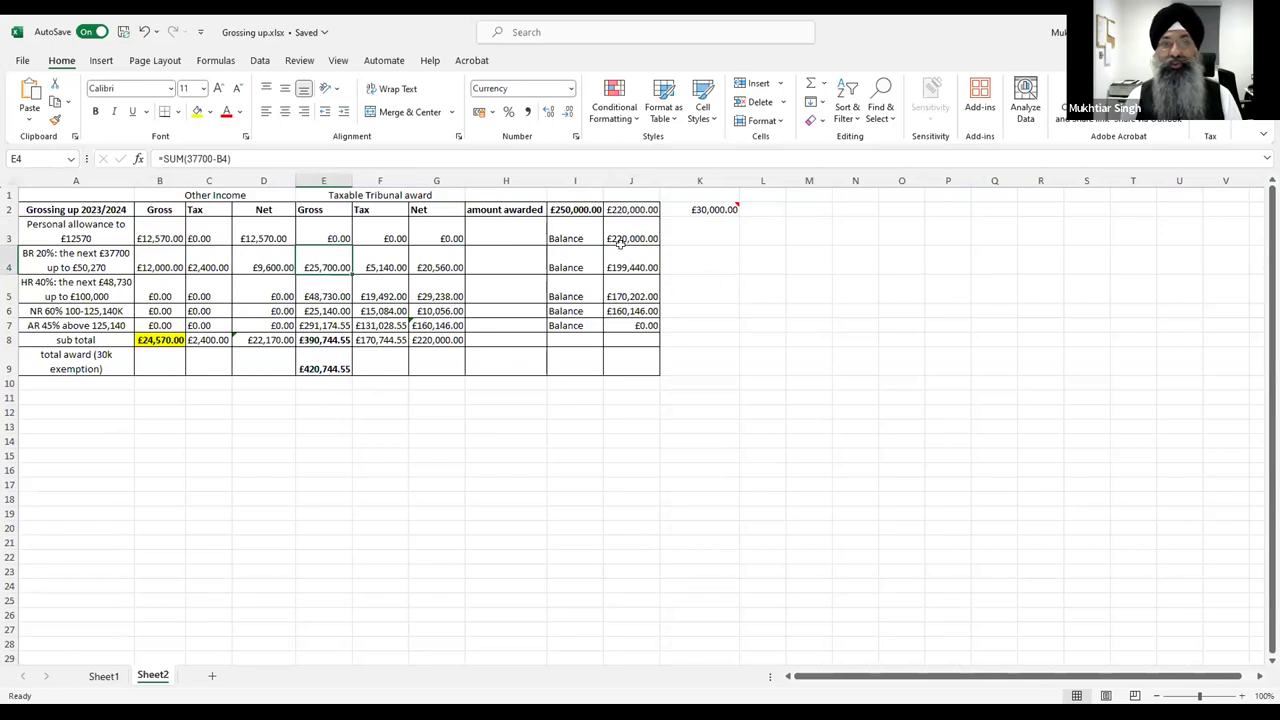
left_click(565, 212)
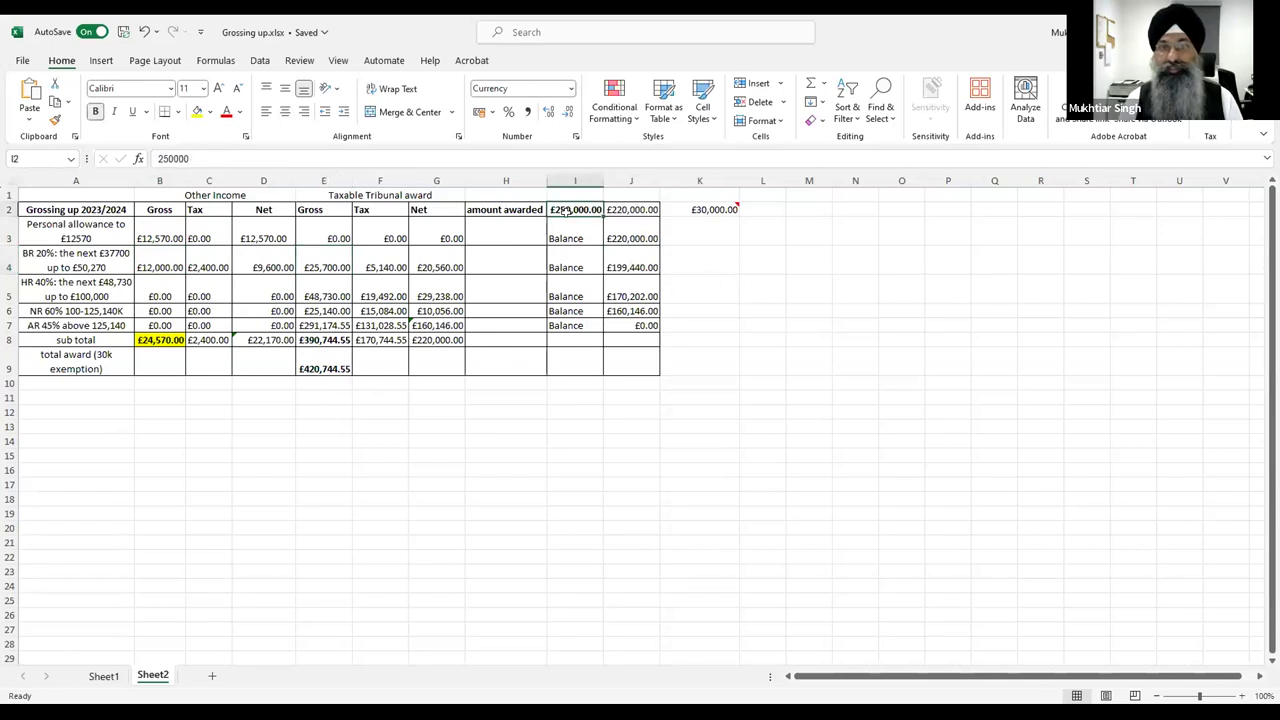
left_click(325, 370)
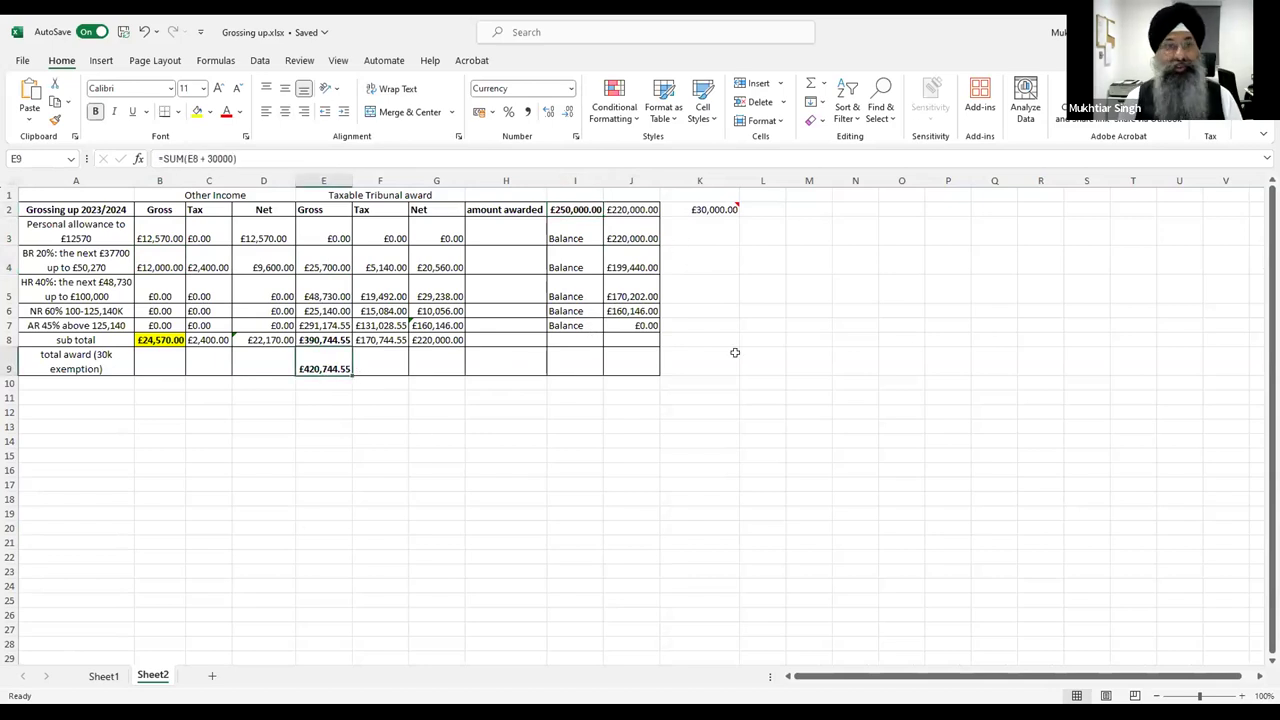
left_click(370, 412)
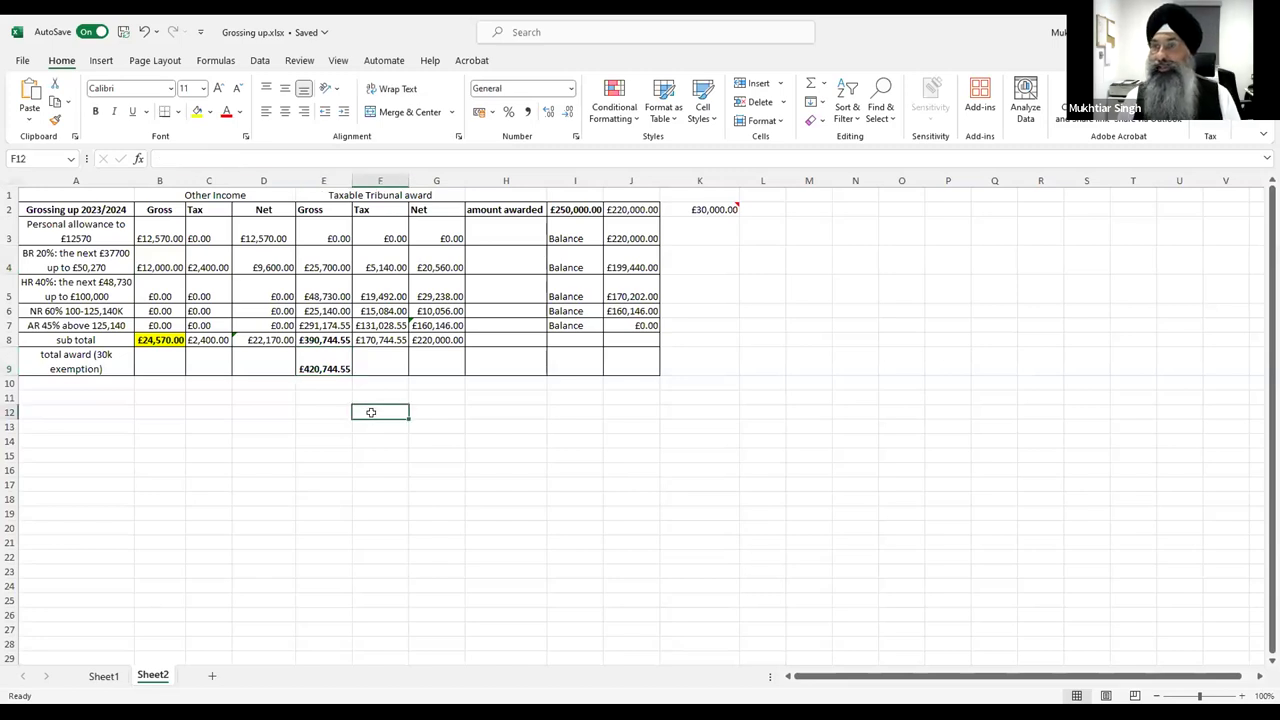